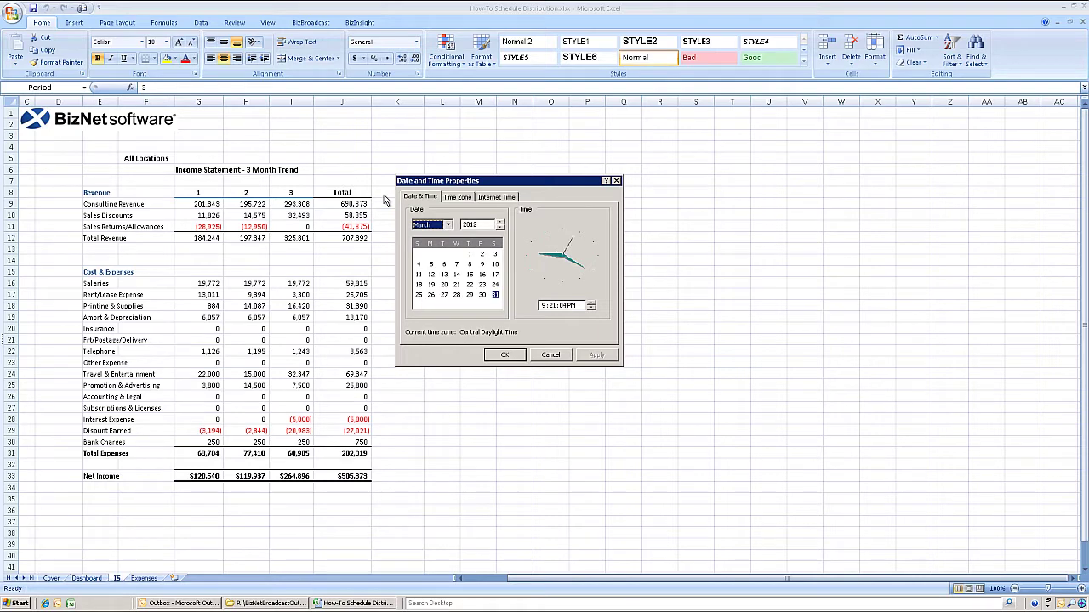
- Insert a new BizBroadcast distribution template sheet and set the first entry's format to XLSX
click(308, 28)
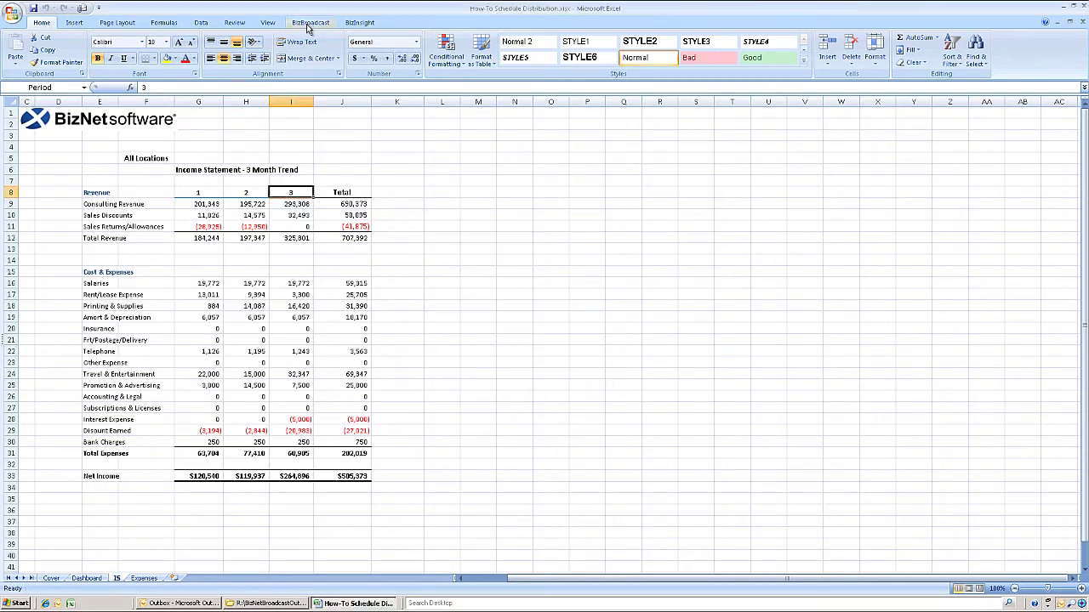
click(309, 25)
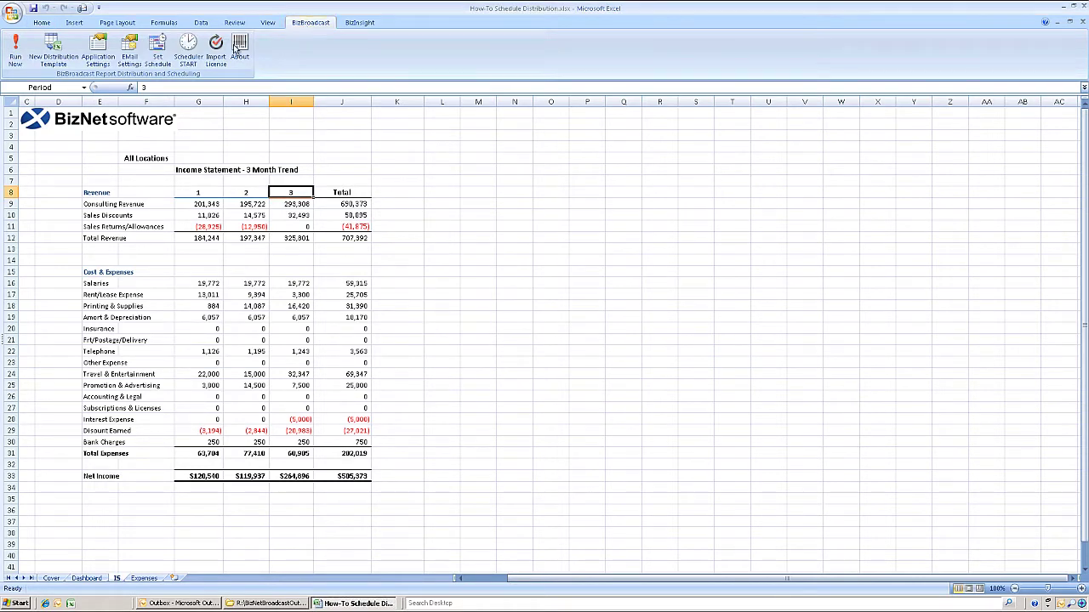
click(53, 48)
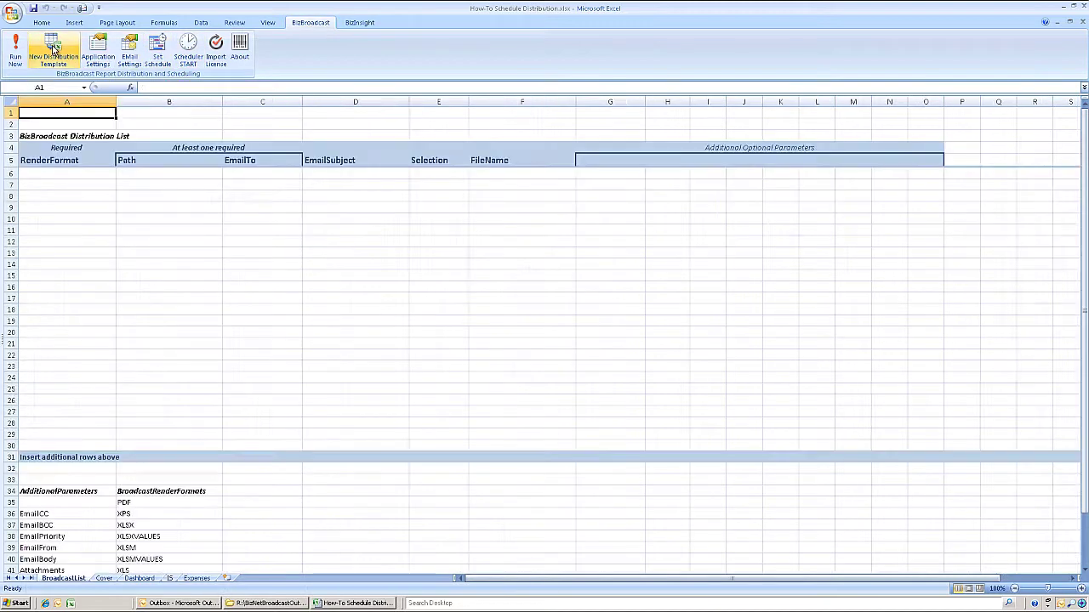
click(68, 173)
click(121, 176)
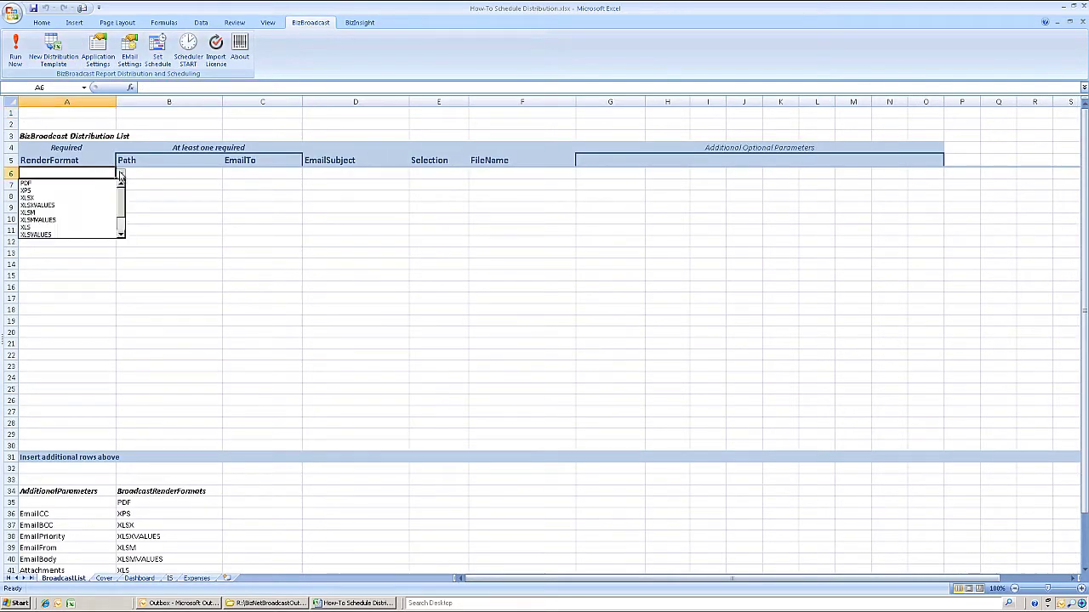
click(93, 198)
- Fill the entry with the CFO's e-mail address, subject 'Q1 Final Results' and file name Q1
click(241, 173)
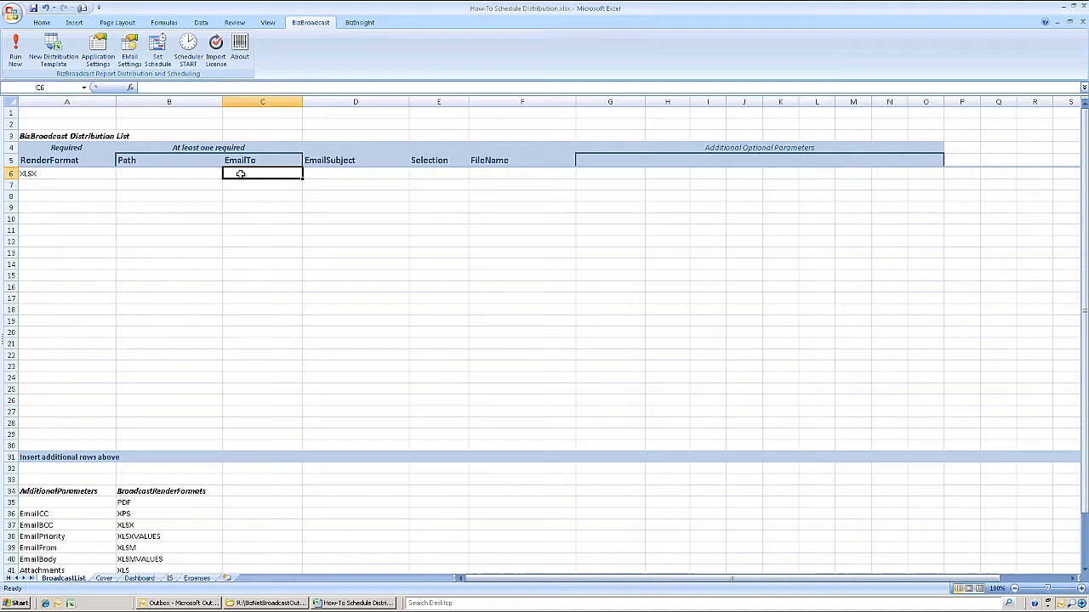
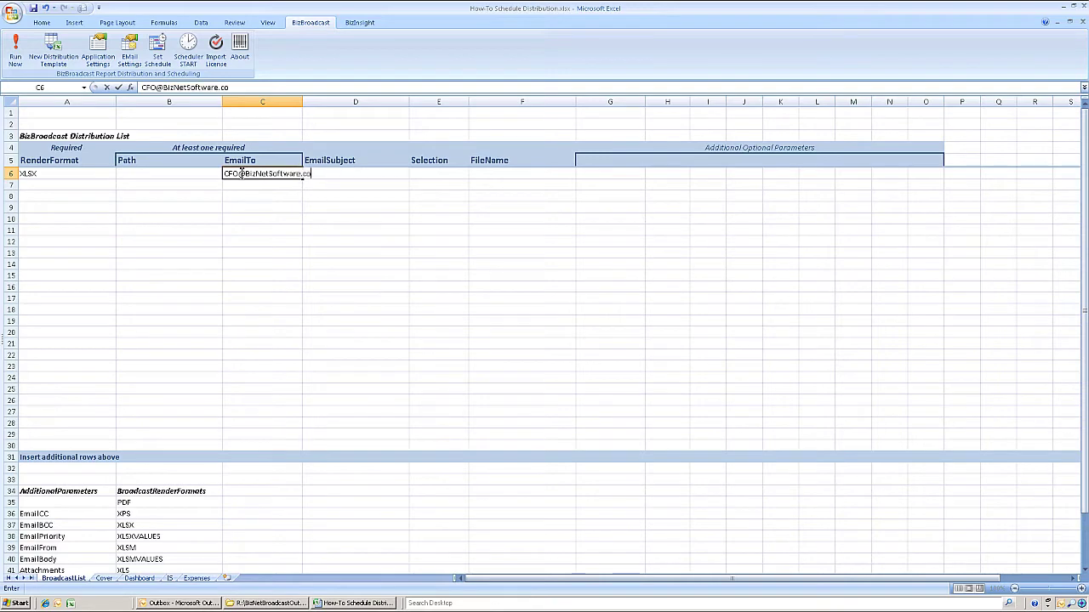
key(Tab)
text(Q)
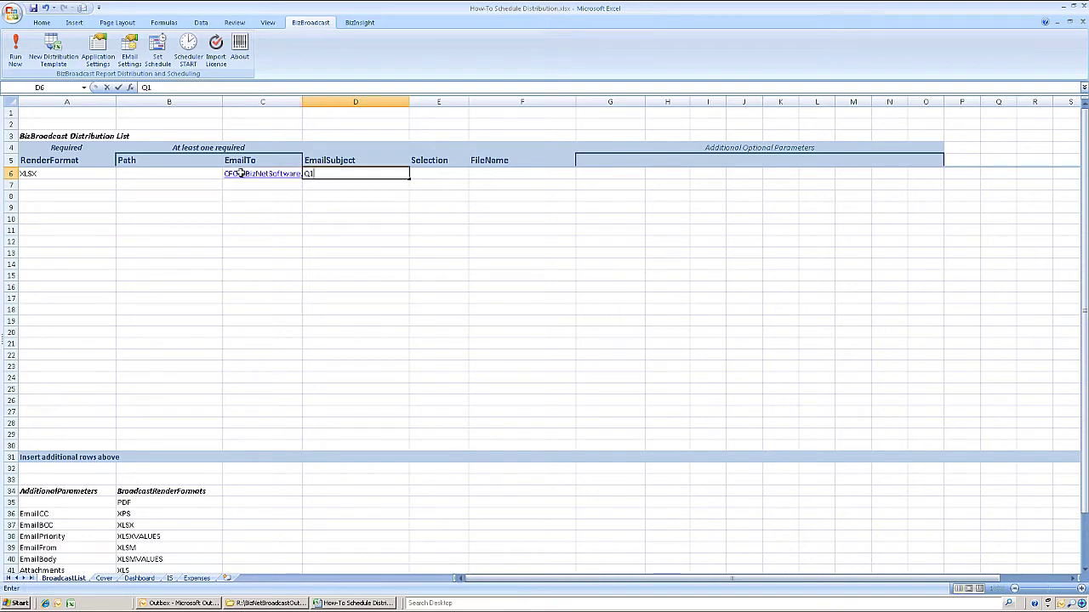
text(1 Final Results)
key(Tab)
key(Tab)
text(Q)
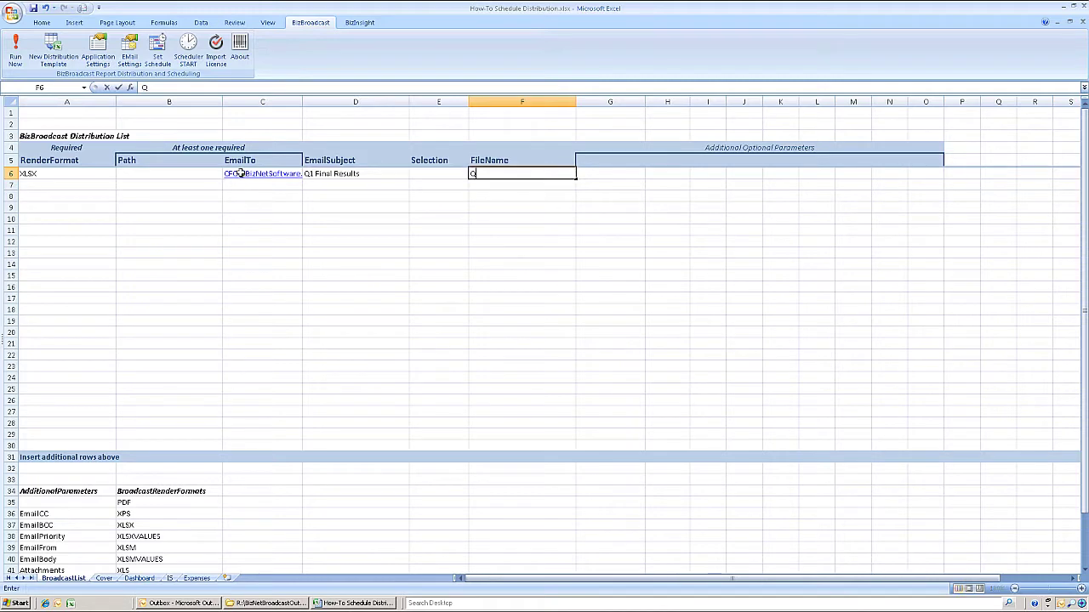
click(201, 188)
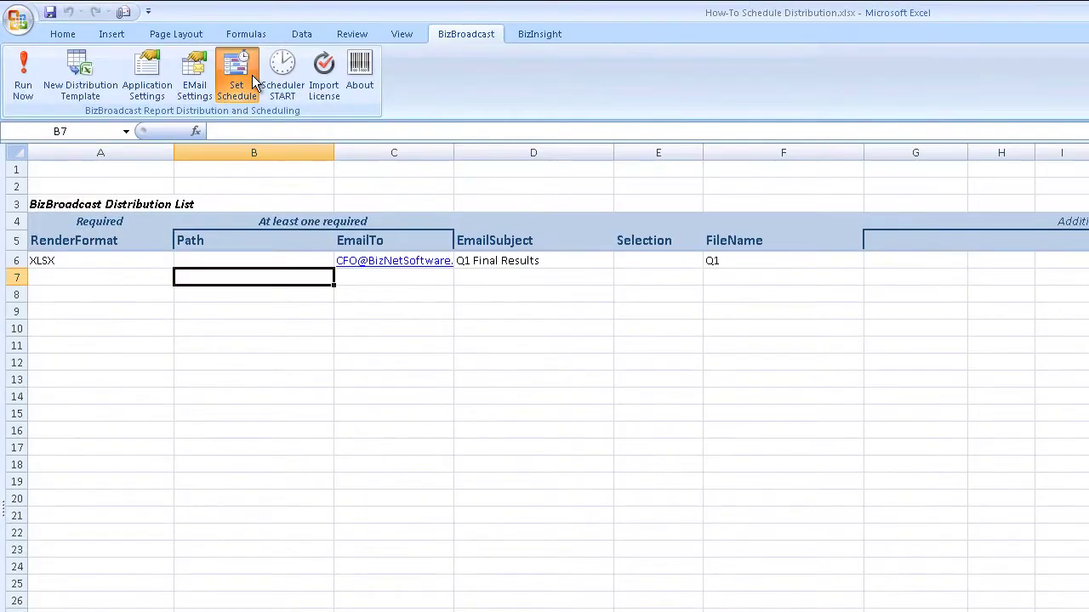
- Keep the Day/Sunday 04:15 AM schedule, save it as schedule file 'Q1 Final Results', and accept it
click(252, 77)
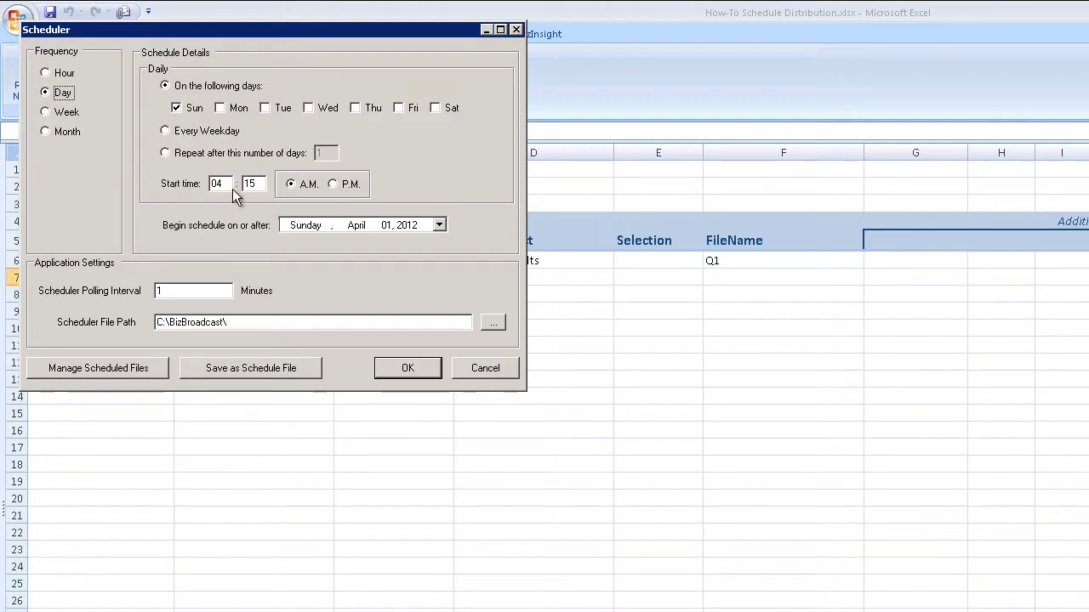
click(266, 370)
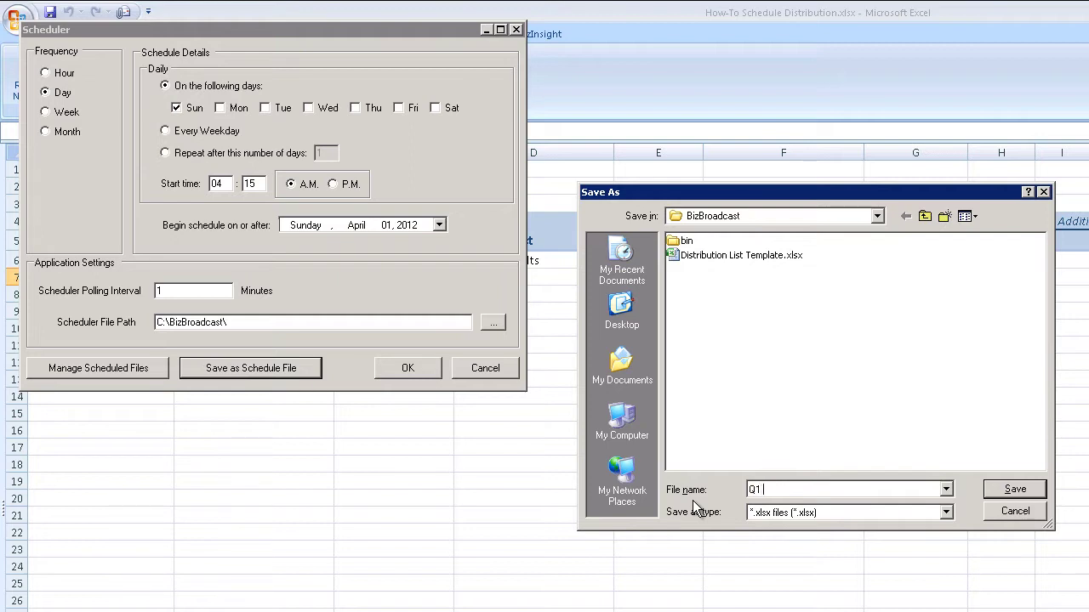
text(Q1 Final Results)
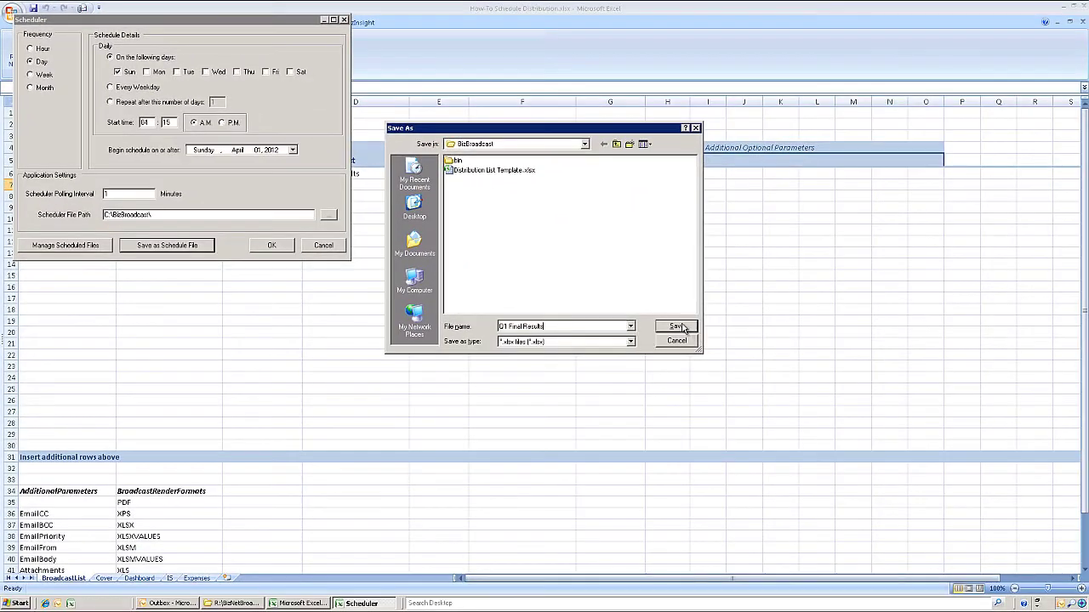
click(676, 328)
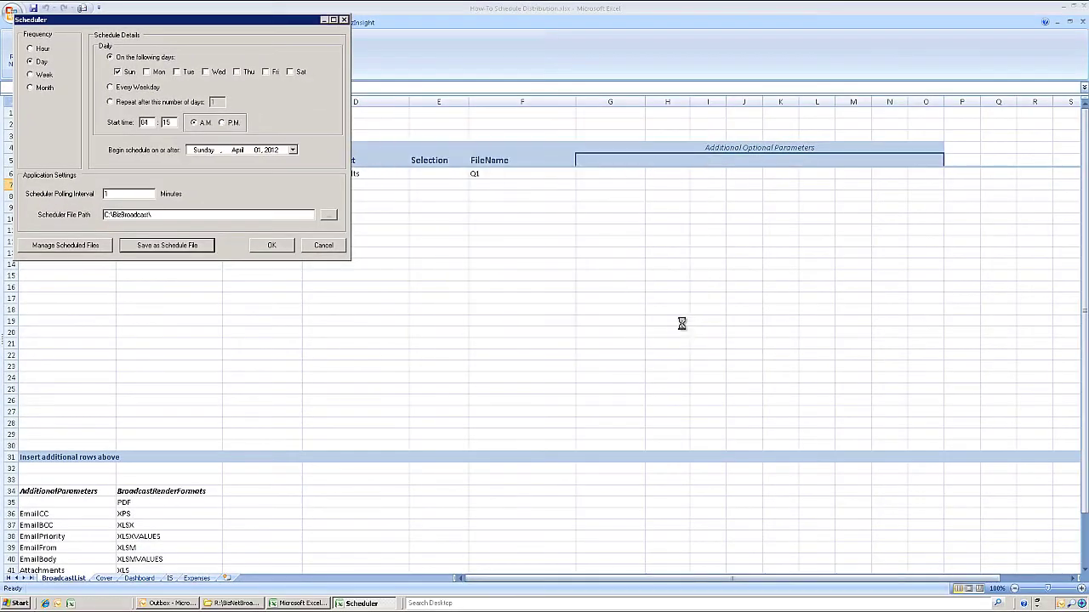
click(272, 246)
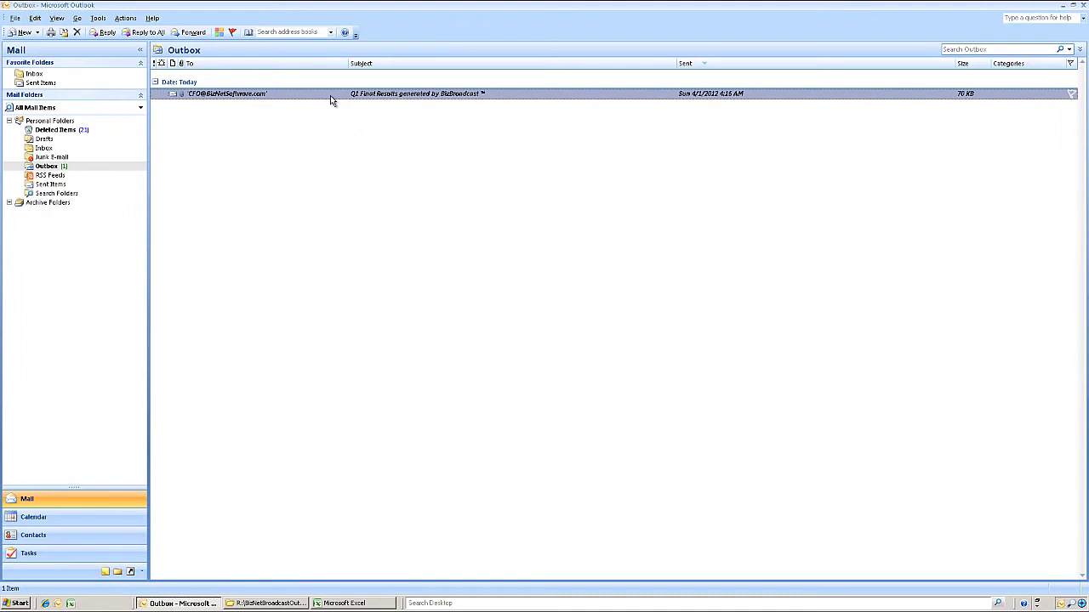
- Open the queued e-mail's Q1.XLSX attachment, review its Dashboard, IS and Expenses sheets, and launch a new Excel
double_click(330, 96)
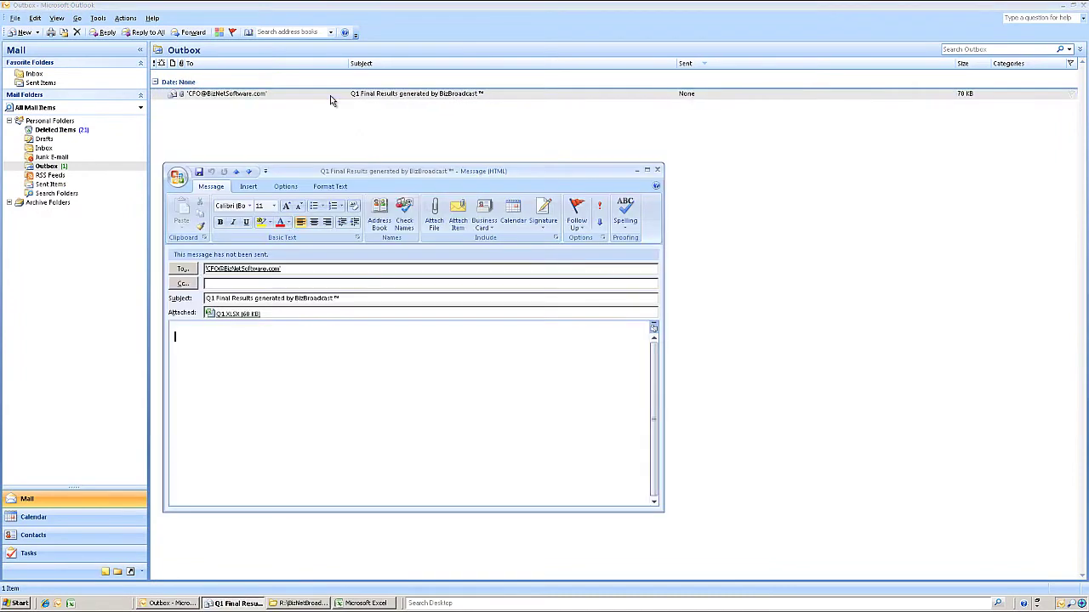
double_click(235, 314)
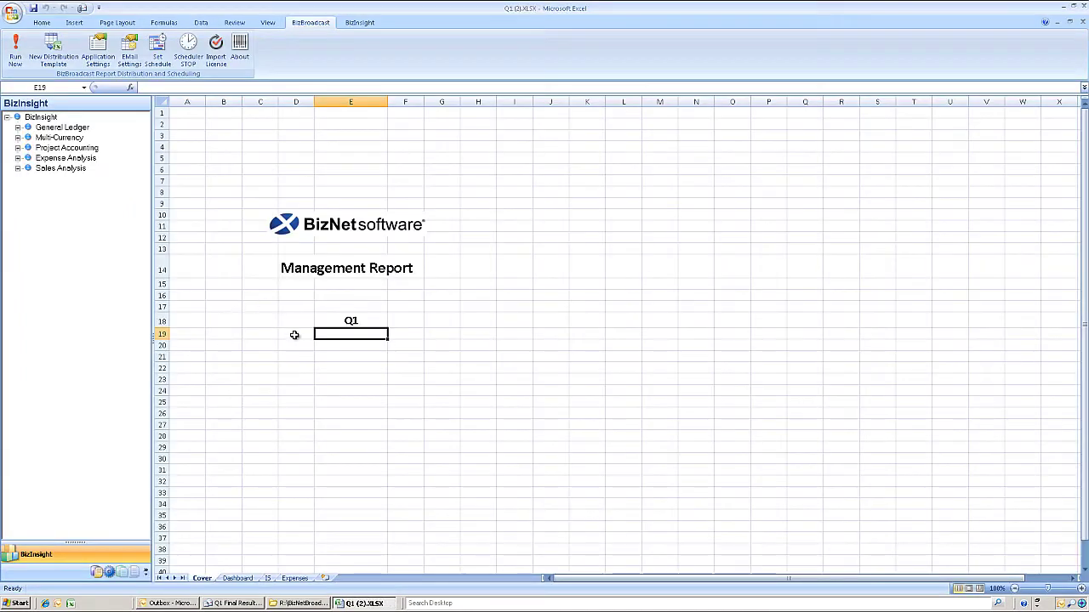
click(247, 581)
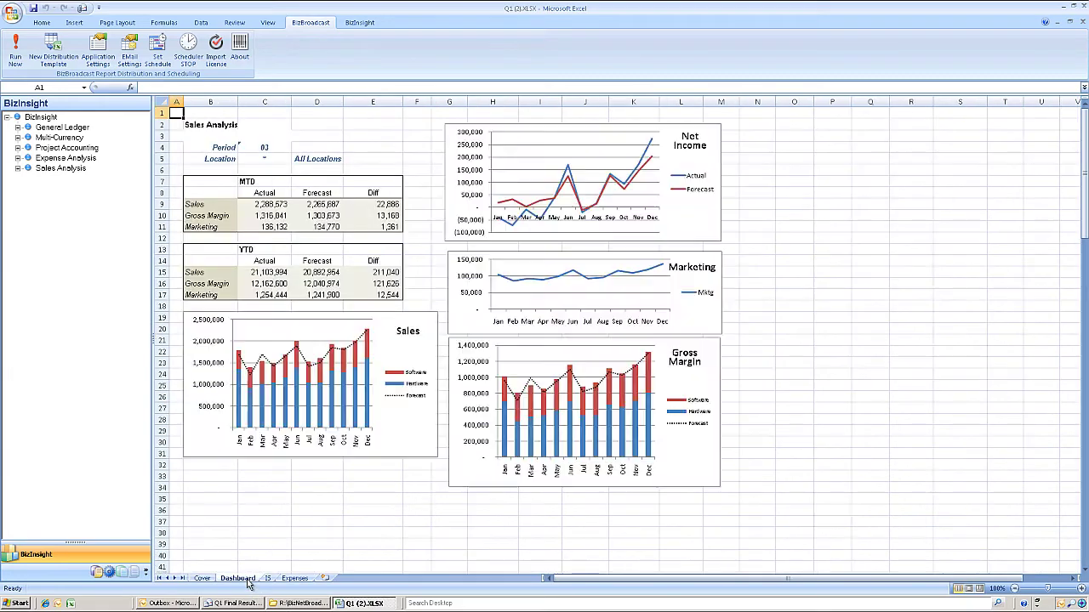
click(267, 580)
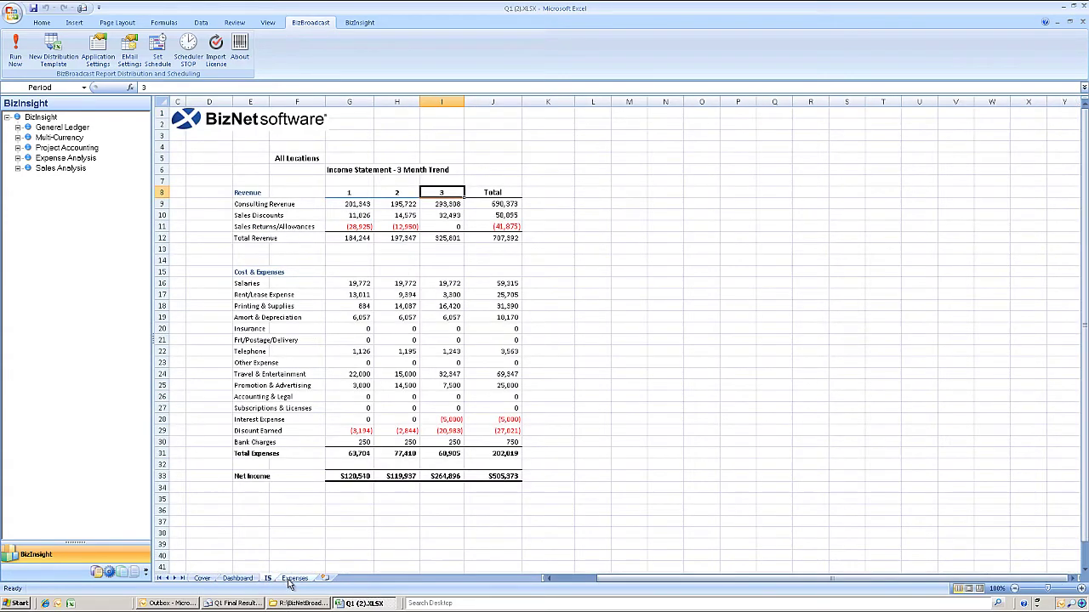
click(294, 579)
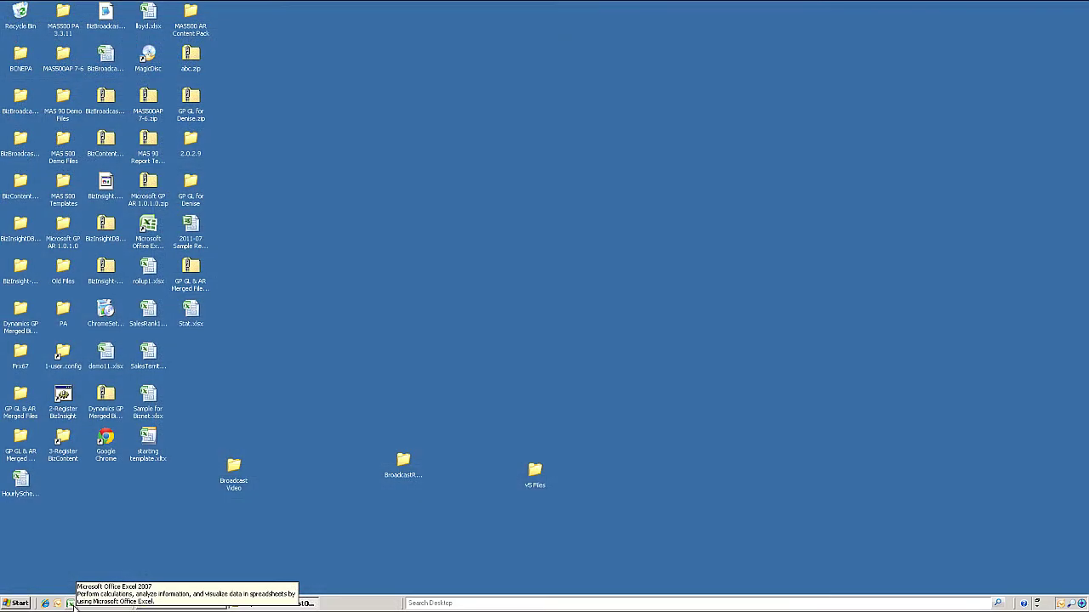
click(71, 604)
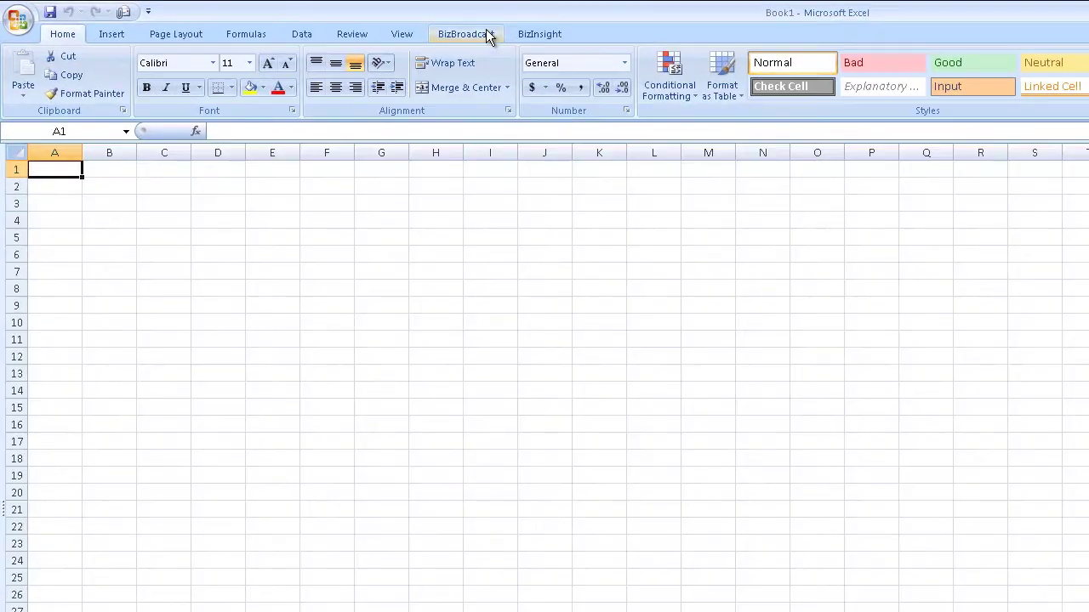
- Start the BizBroadcast distribution scheduler, then open and close the BizInsight explorer panel
click(485, 31)
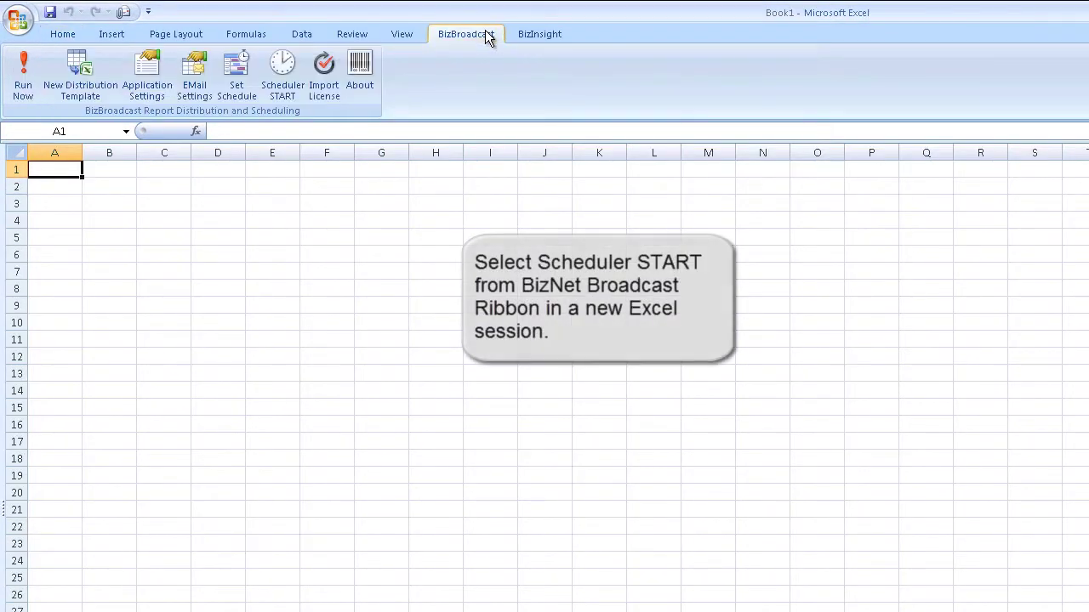
click(290, 77)
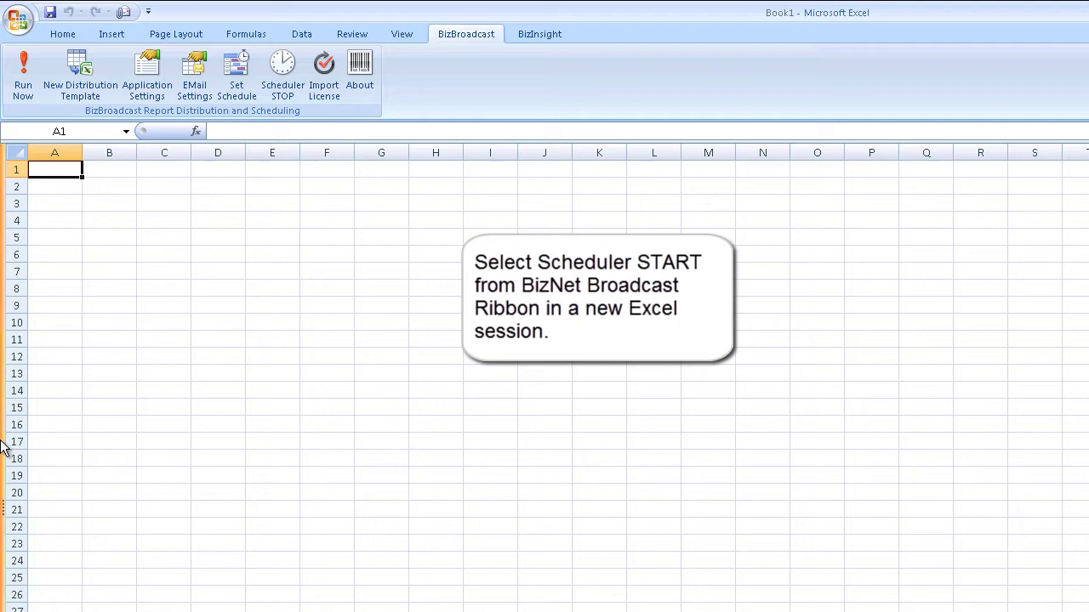
click(3, 440)
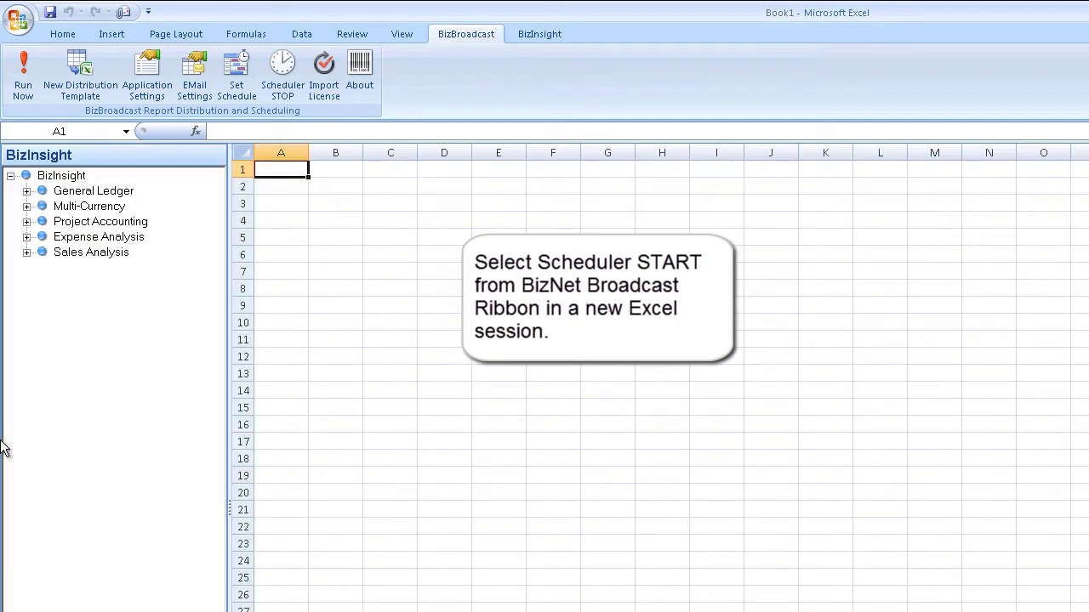
click(189, 175)
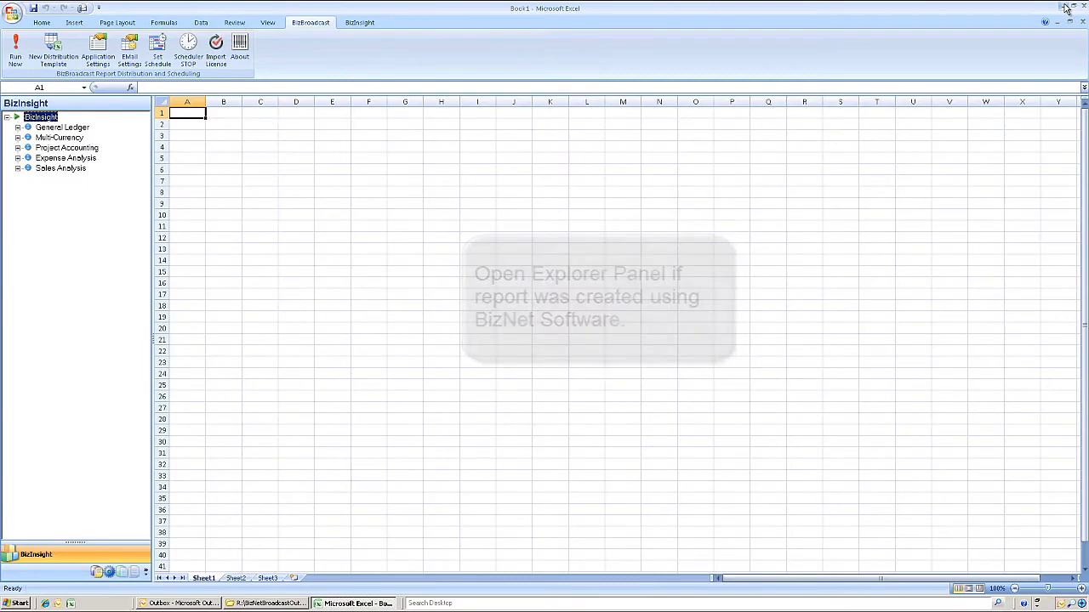
click(1066, 7)
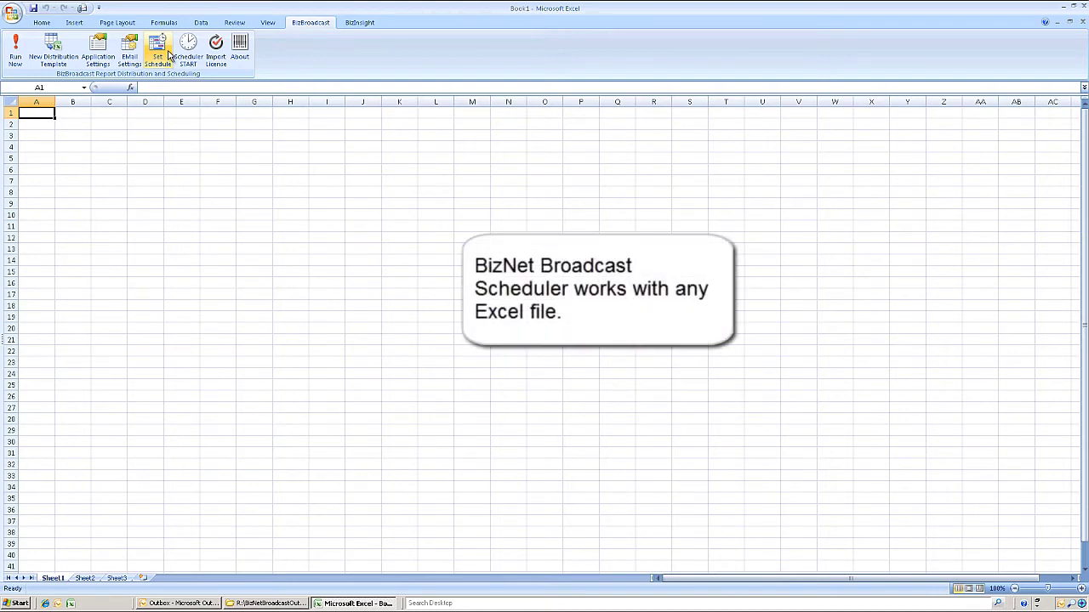
- In the Scheduler, try Monday/Wednesday/Friday and every-weekday runs, then a single hourly run
click(169, 56)
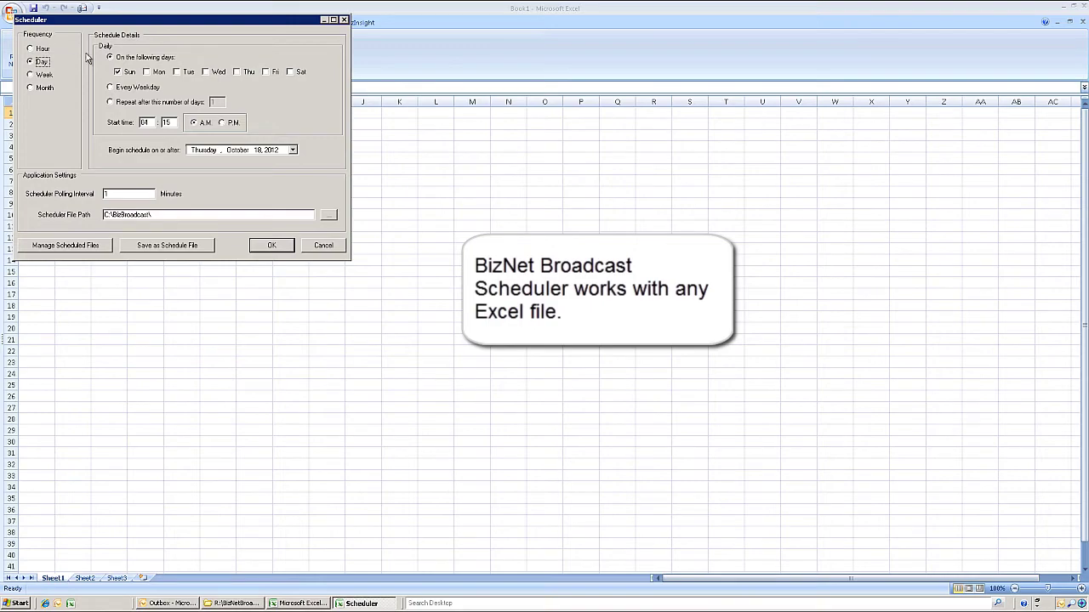
click(117, 73)
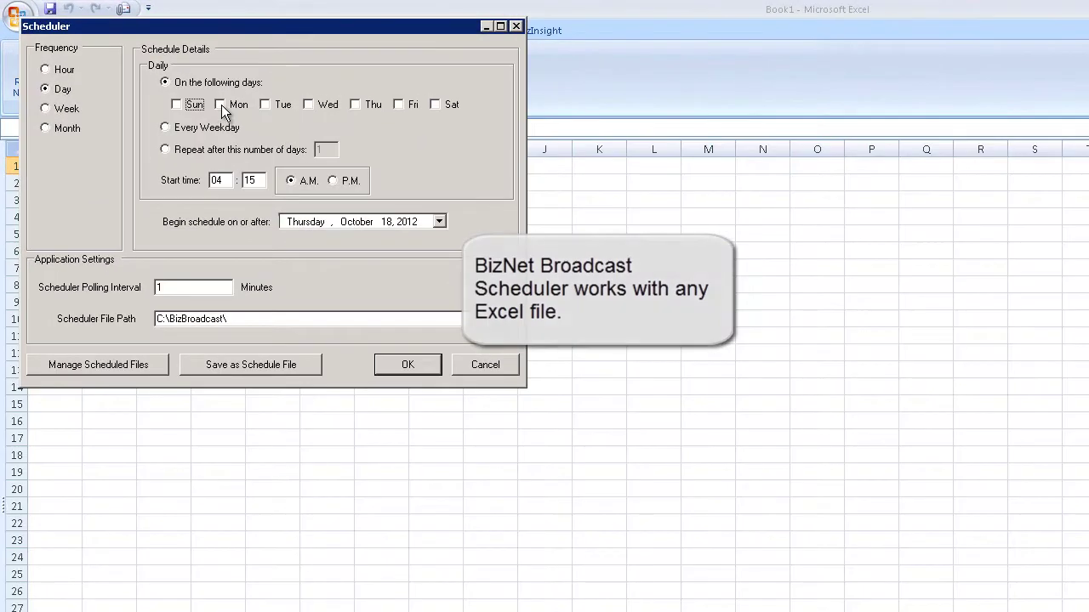
click(208, 100)
click(309, 104)
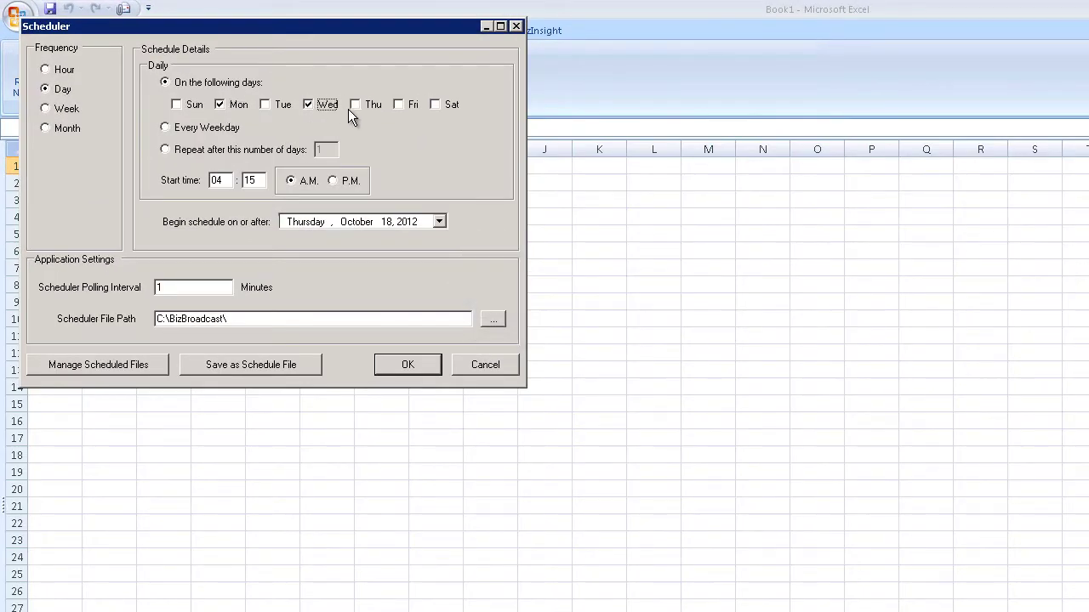
click(408, 104)
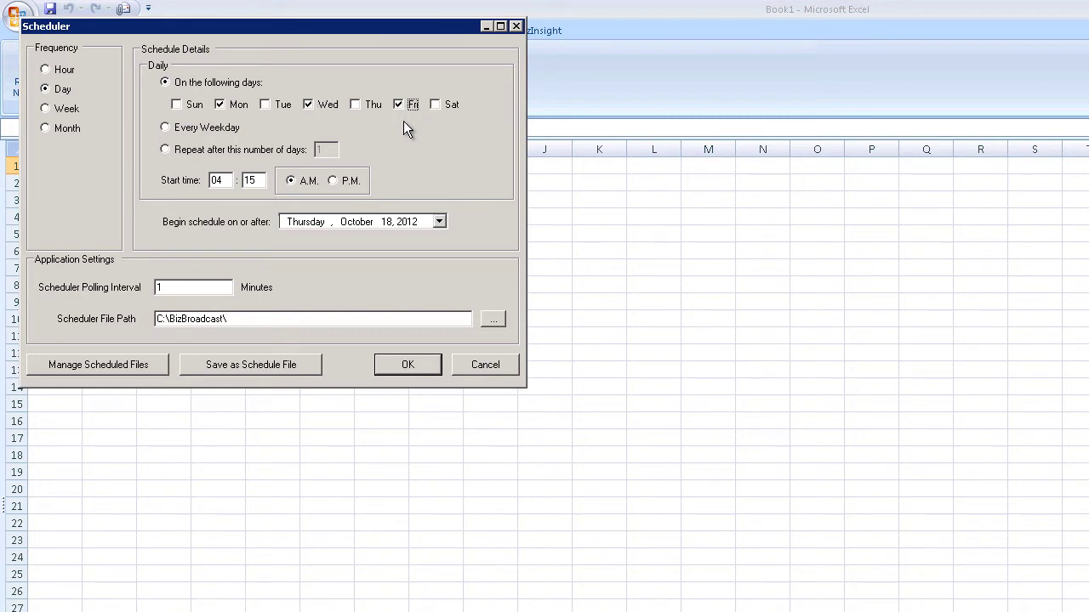
click(166, 129)
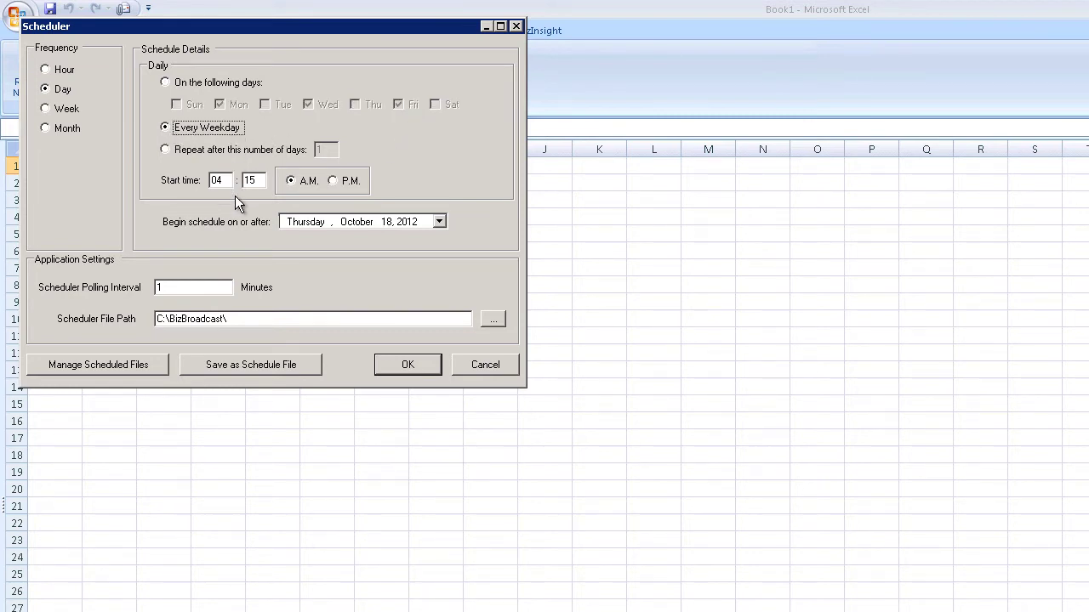
click(46, 70)
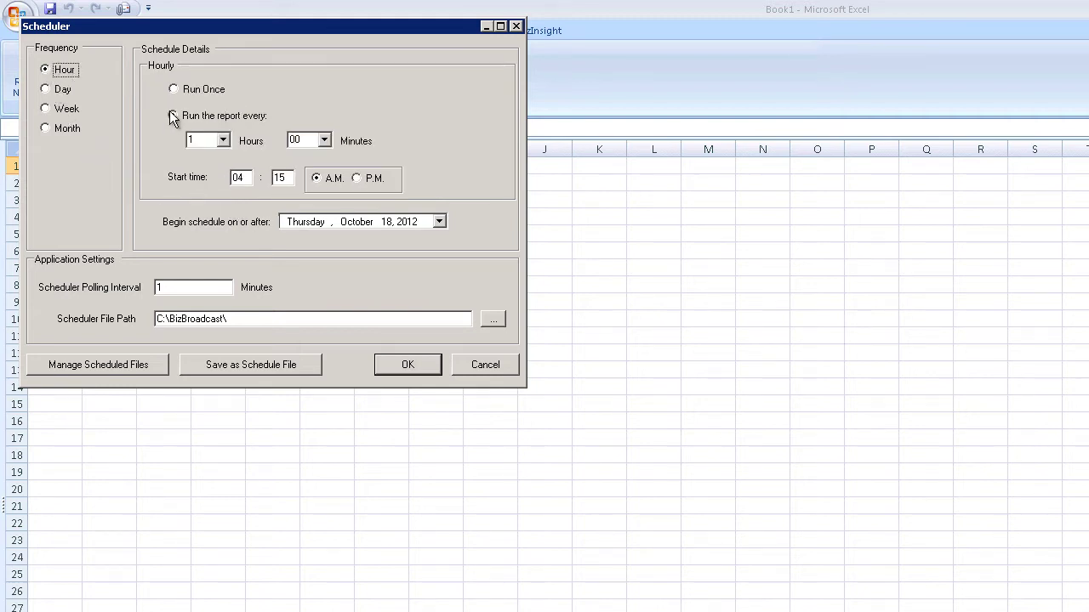
click(179, 90)
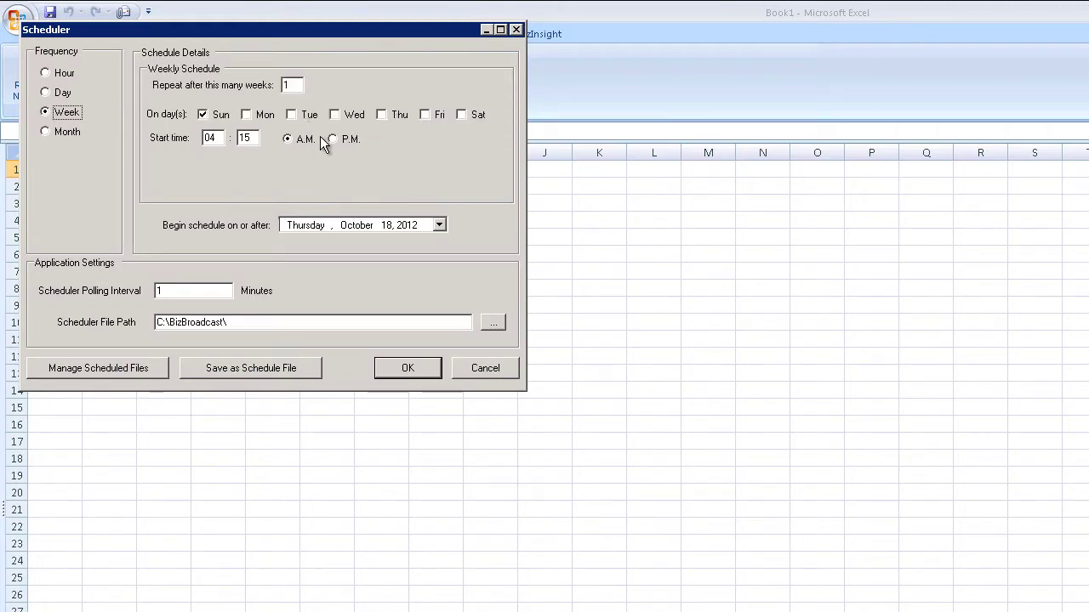
- Switch to monthly runs on the last Friday and set the polling interval to 1440 minutes
click(64, 132)
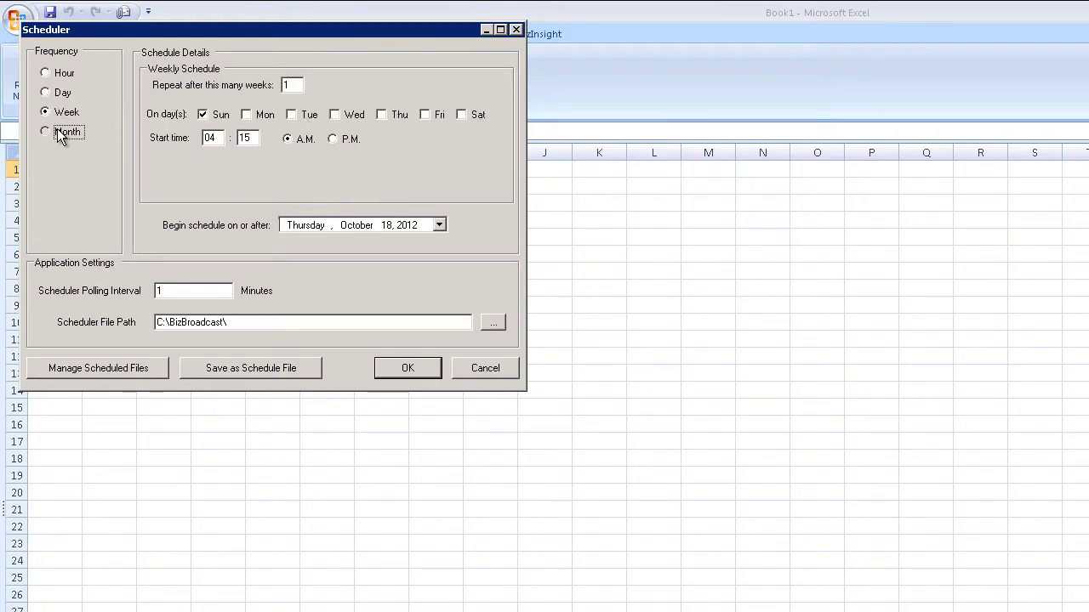
click(174, 129)
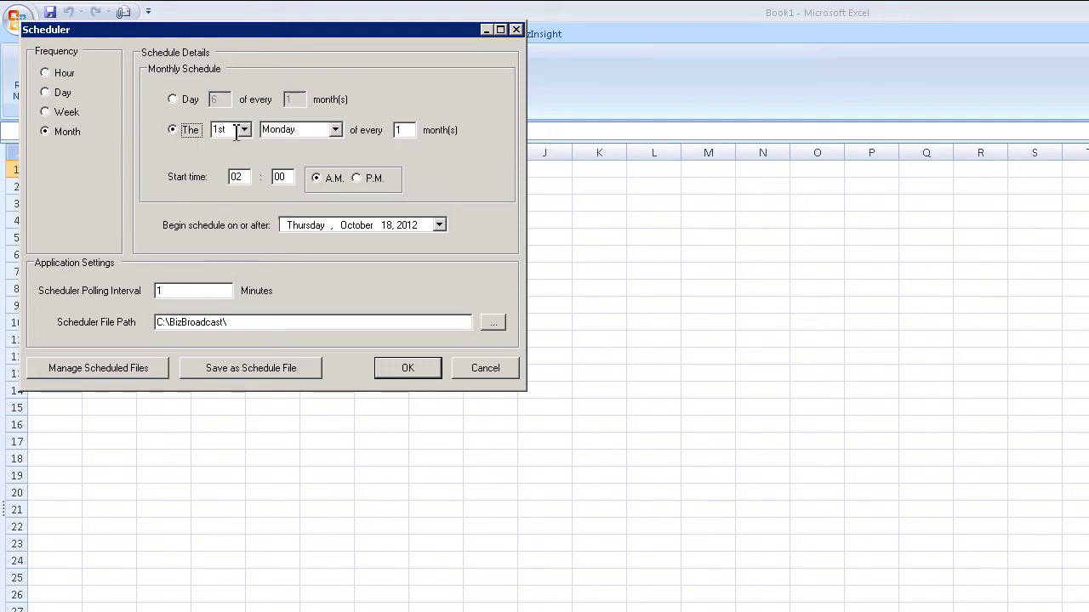
click(245, 129)
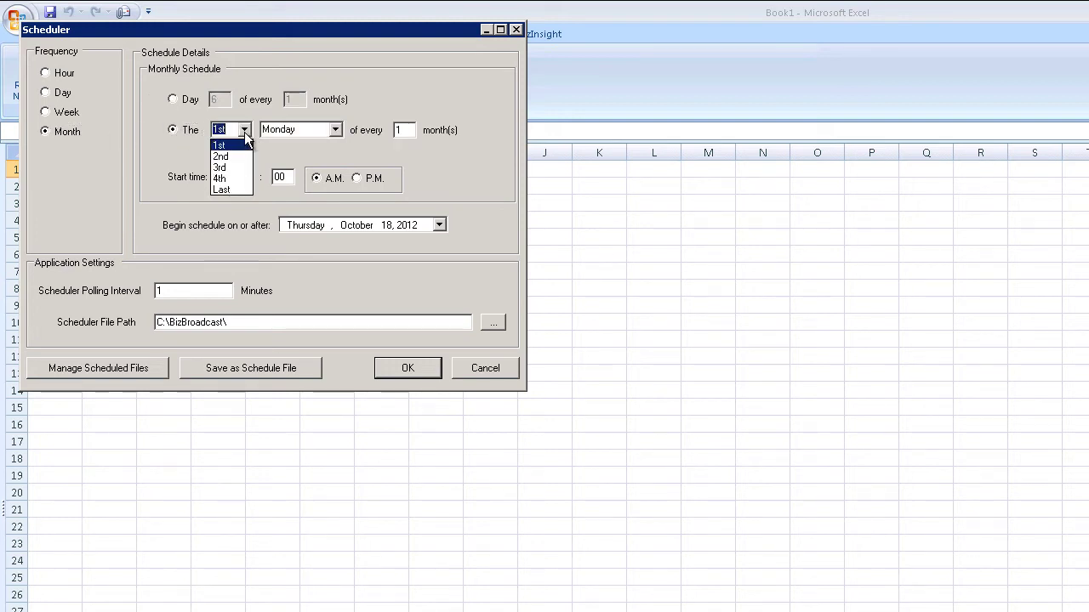
click(222, 191)
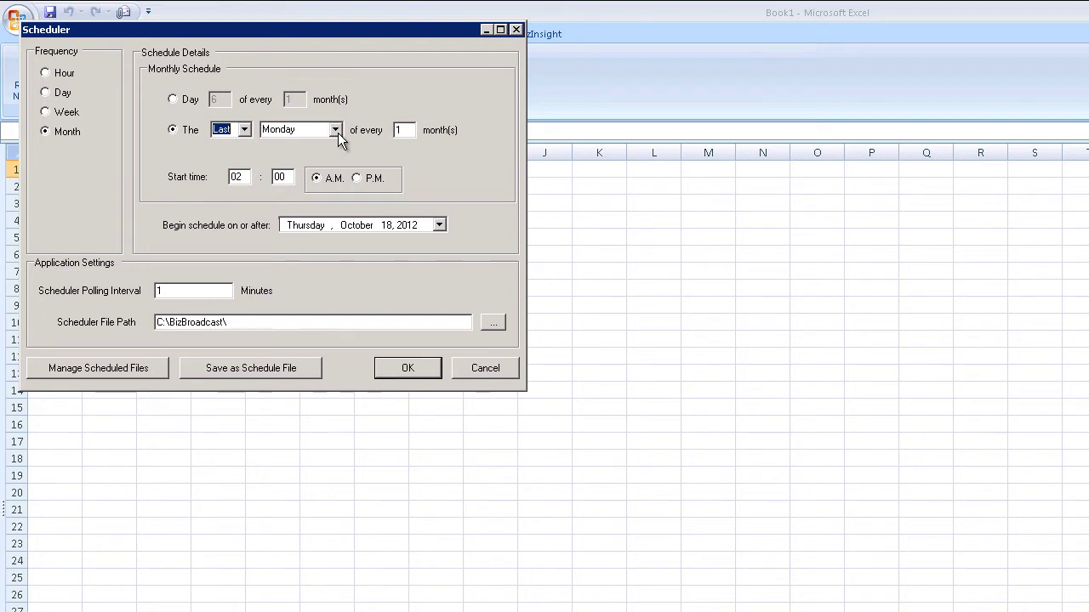
click(337, 133)
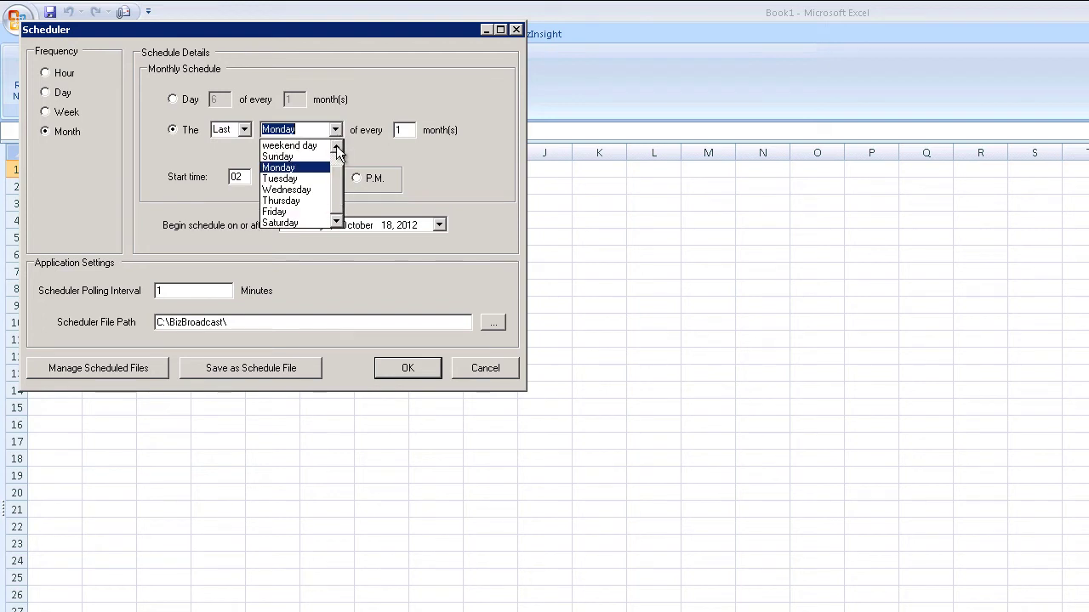
click(311, 211)
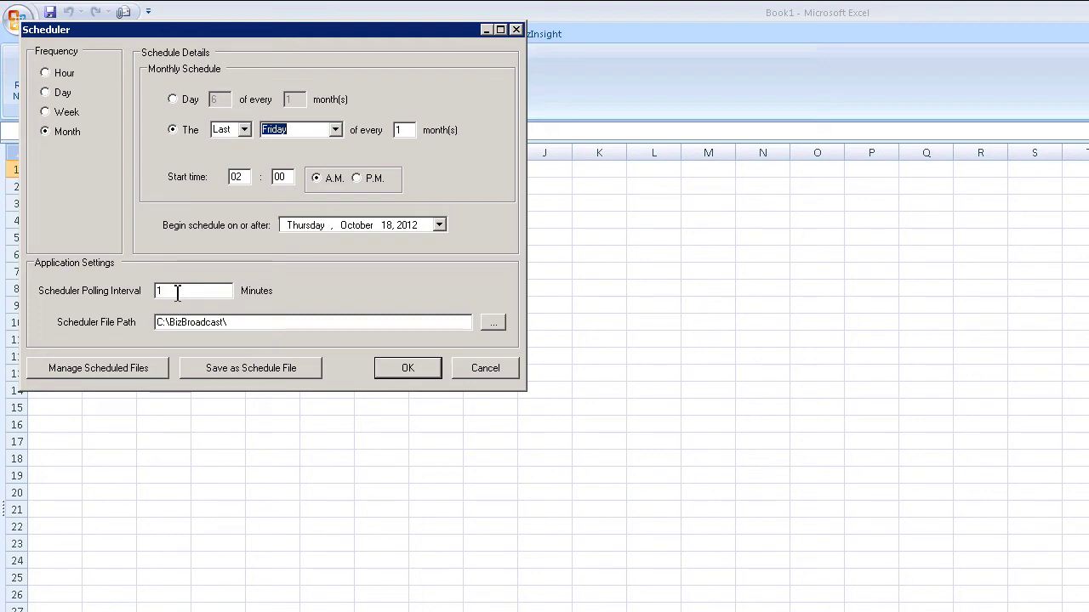
double_click(177, 291)
text(1)
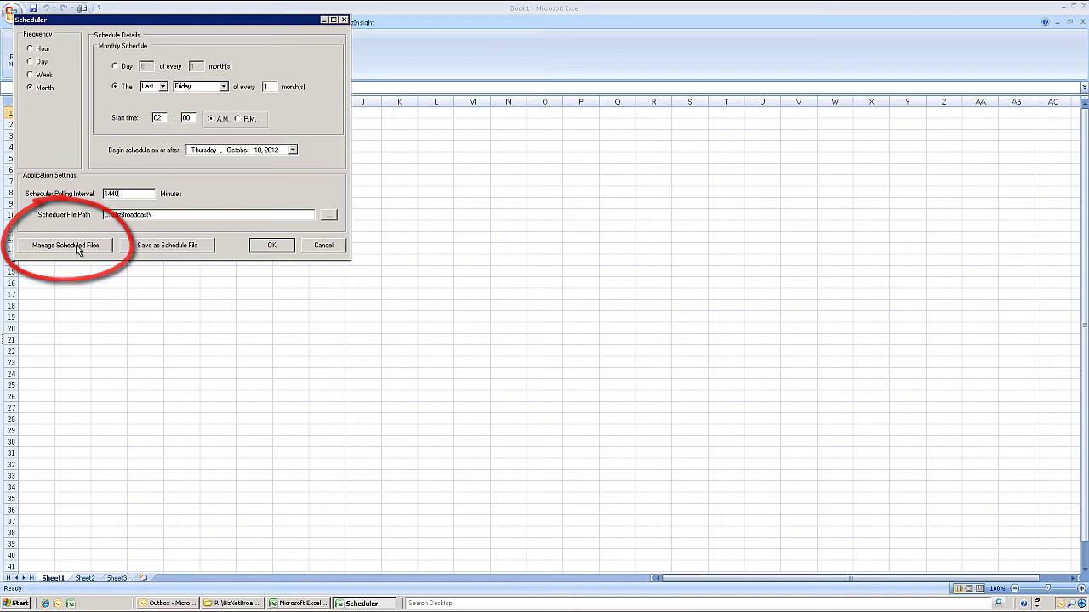
- Open the scheduled workbook HourlySchedule1.xlsx and confirm the Scheduler with OK
click(77, 245)
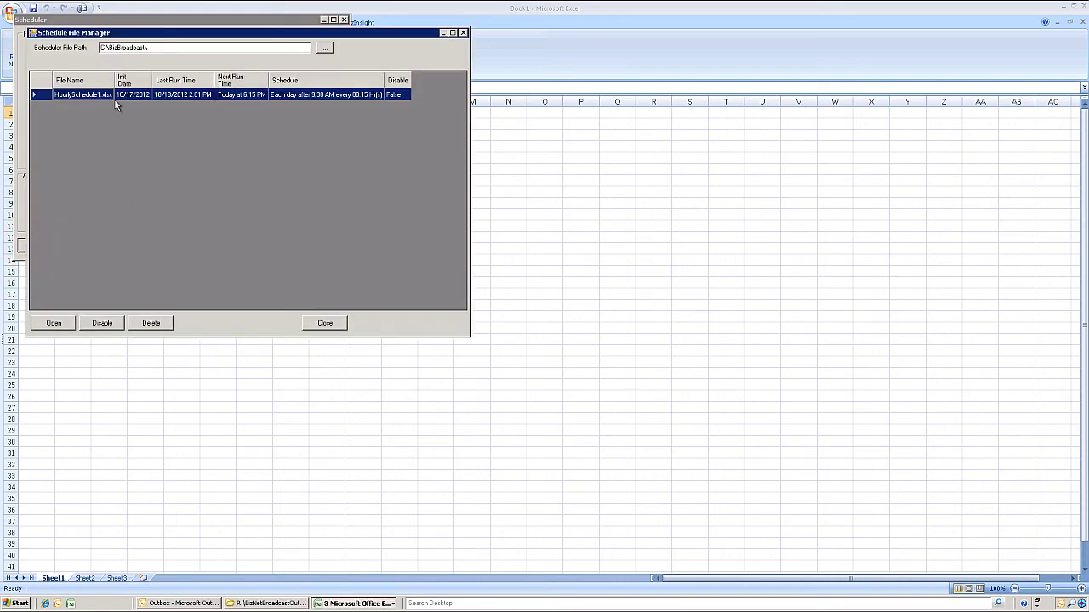
click(56, 324)
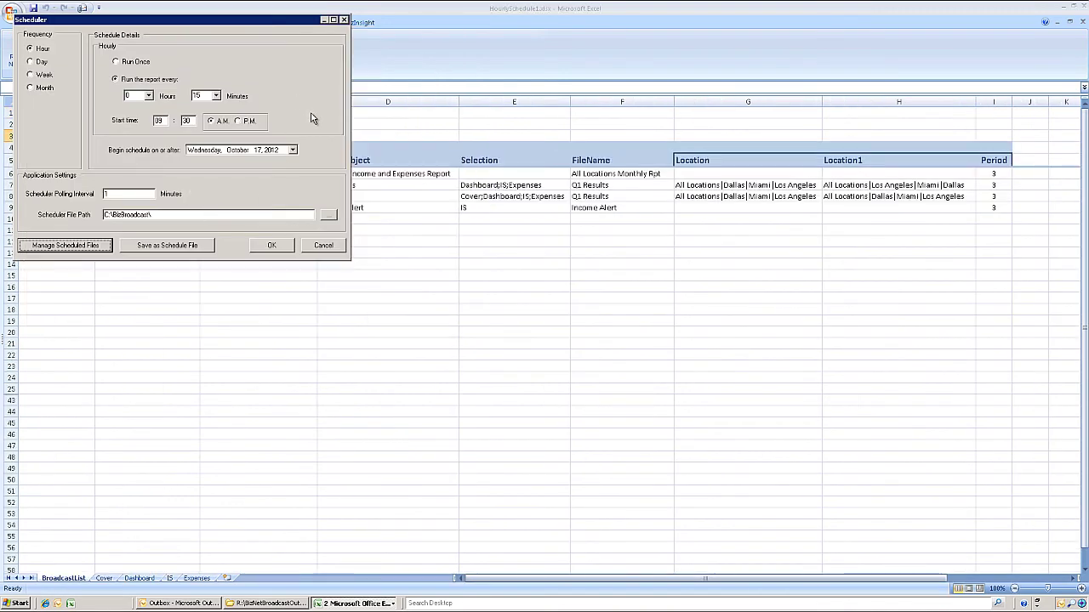
click(274, 245)
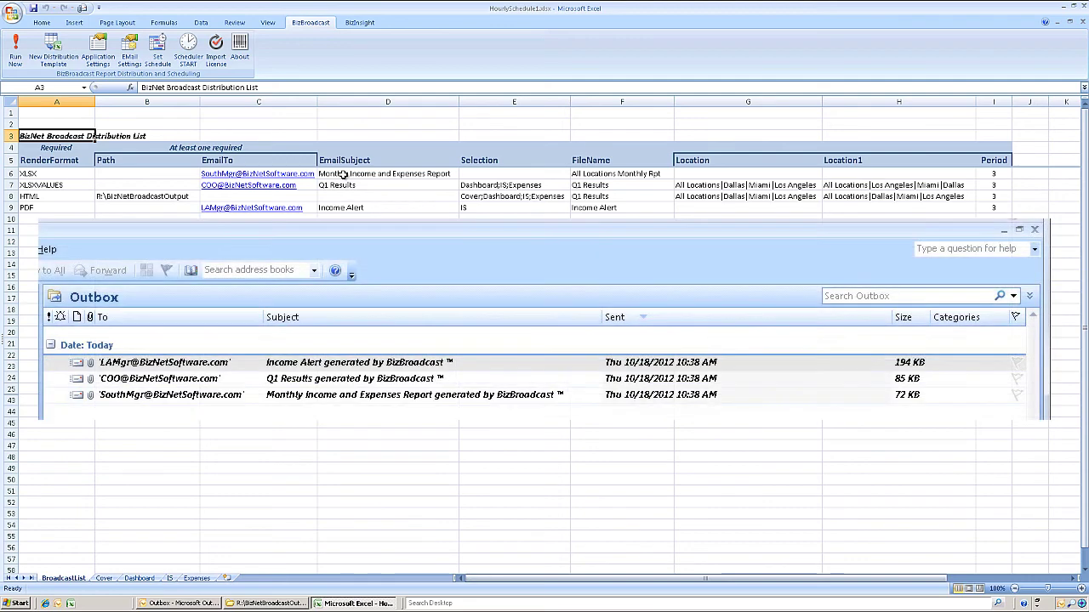
click(343, 173)
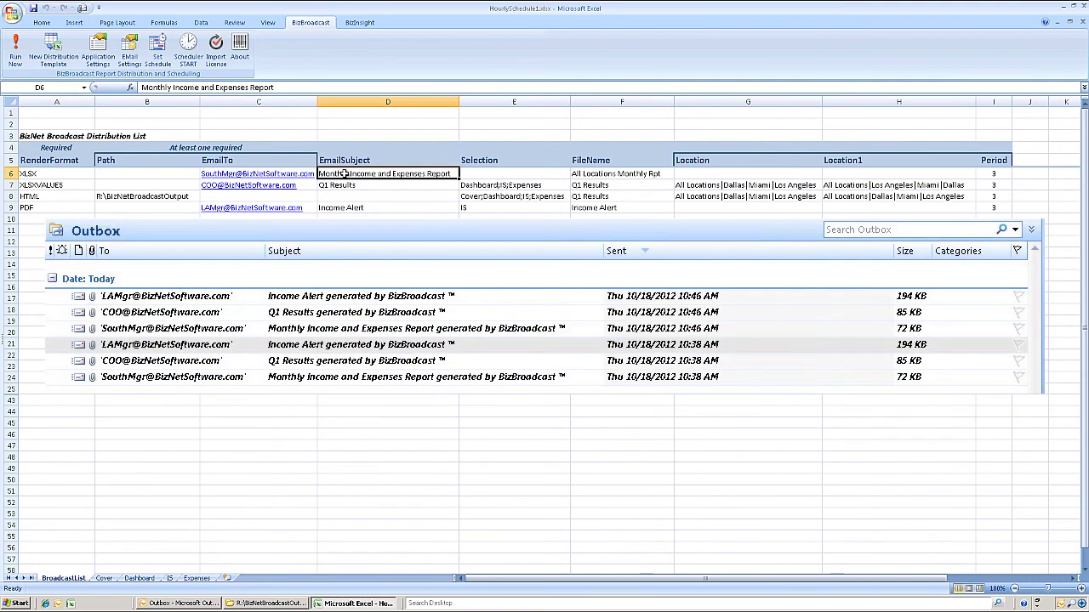
key(Left)
key(Down)
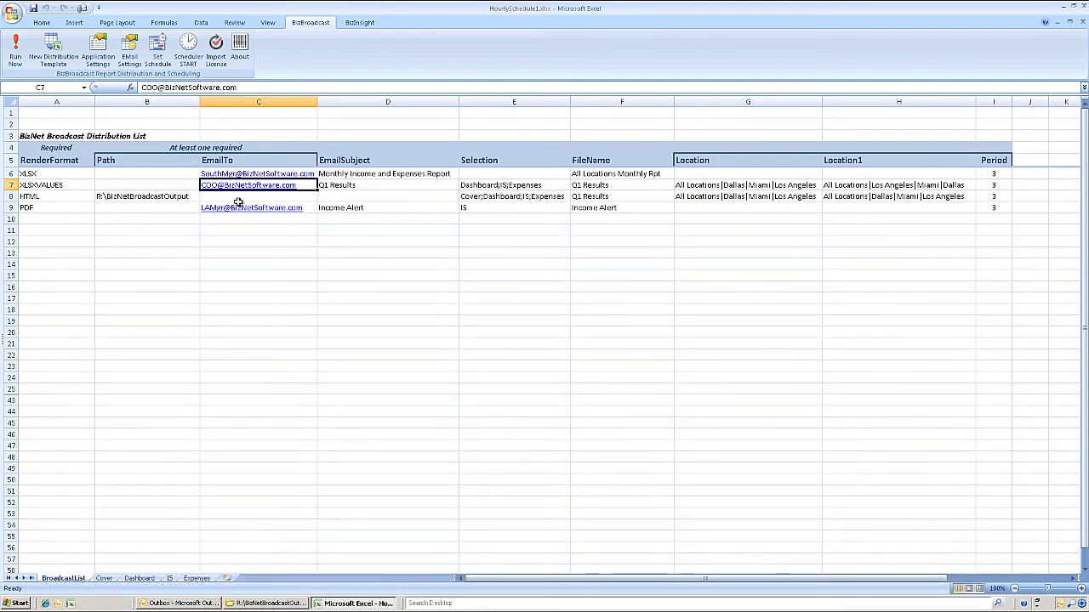
click(312, 210)
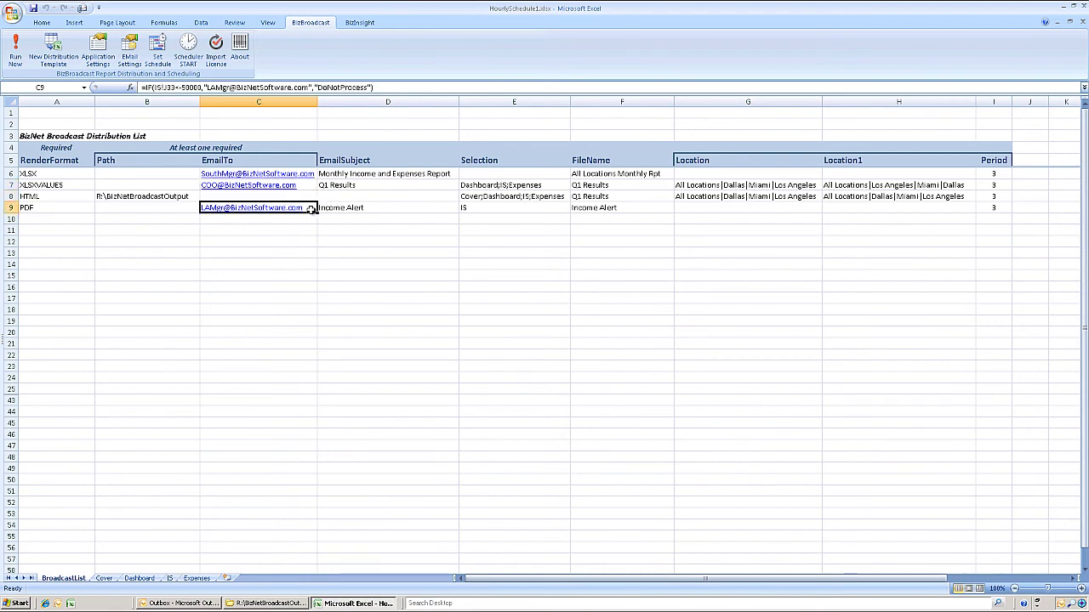